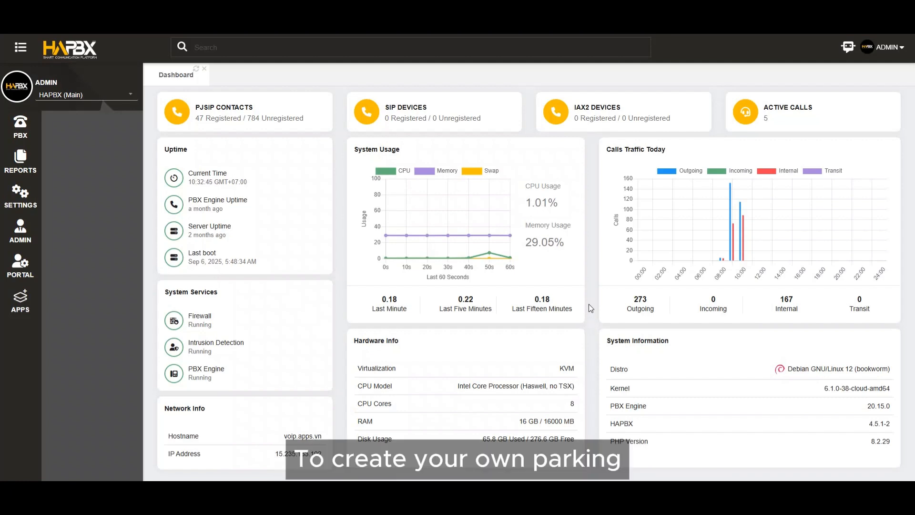
Open the Parking application settings of the PBX and set the new parking lot's code to 8000.
click(18, 128)
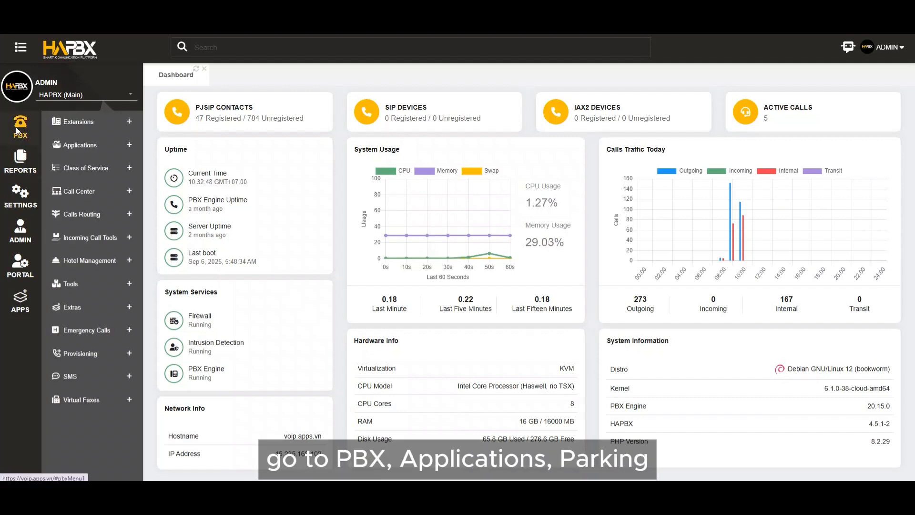
click(77, 146)
click(59, 288)
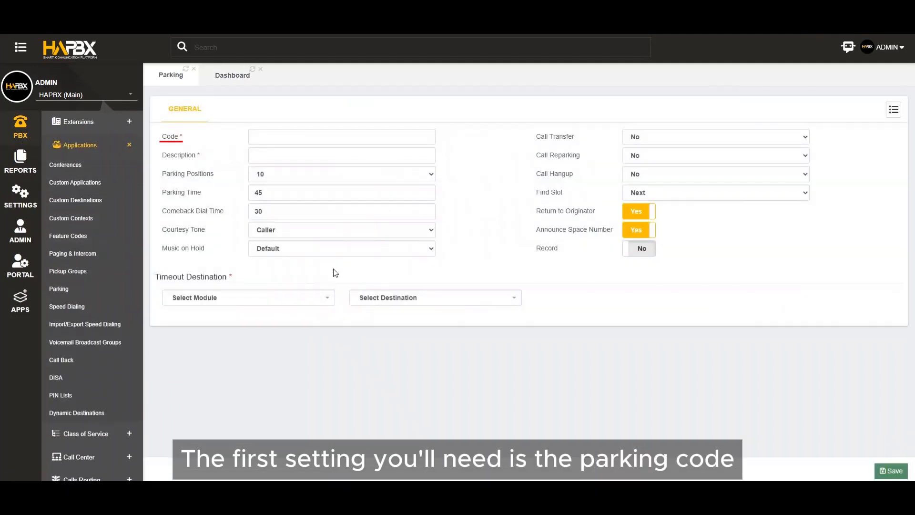
click(275, 138)
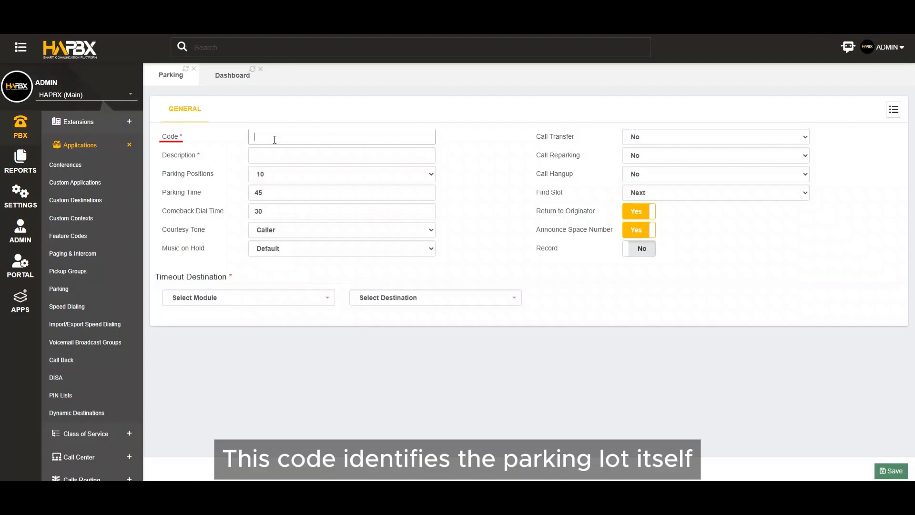
text(8000)
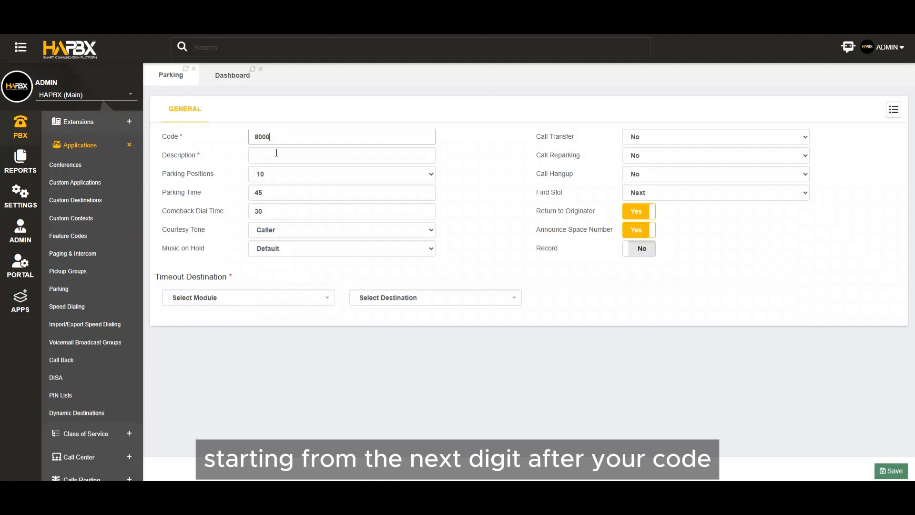
Set the parking lot's description to My Parking and keep 10 parking positions.
click(278, 155)
text(My )
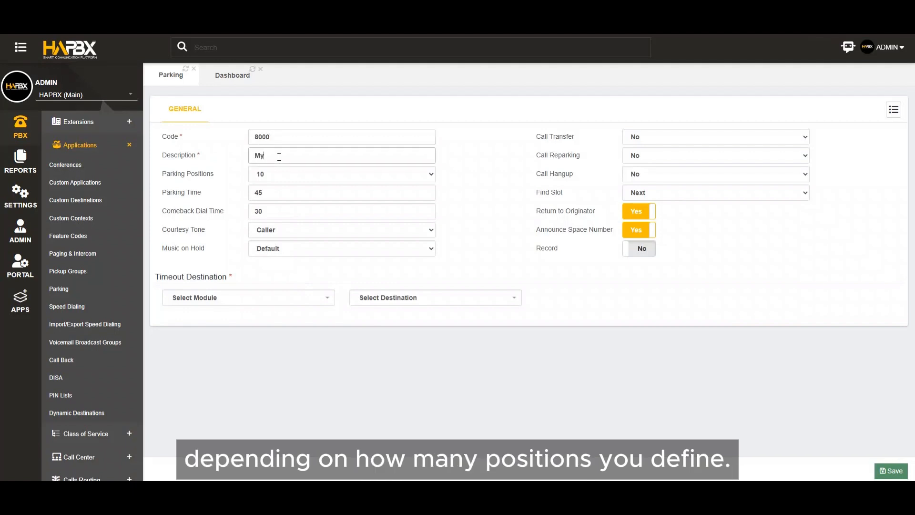
text(Par)
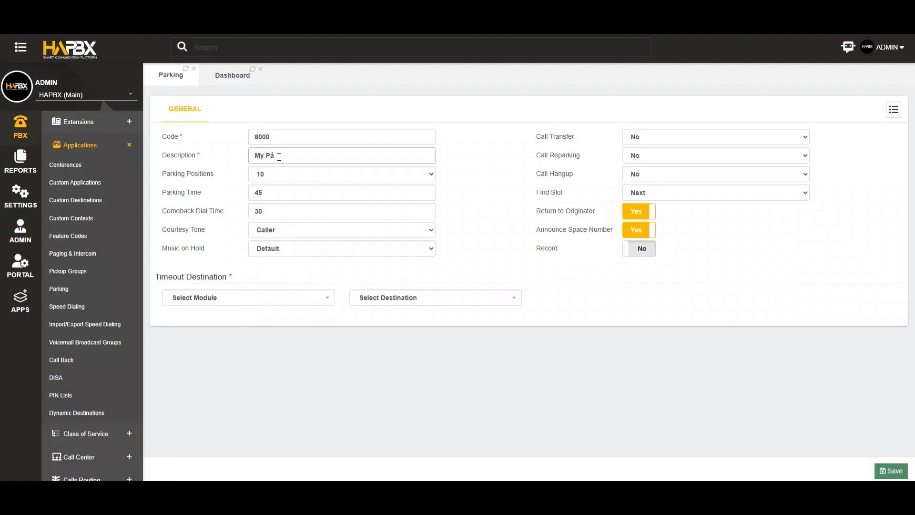
text(ki)
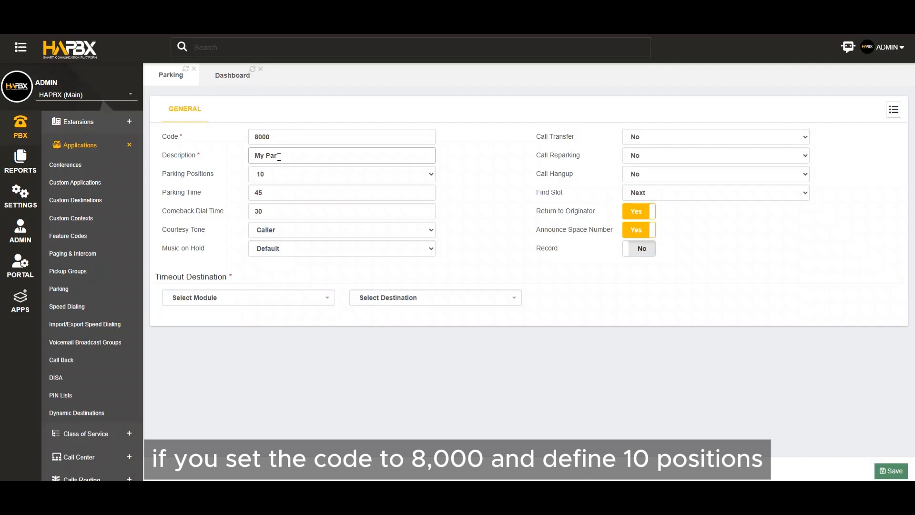
text(ng)
click(293, 179)
click(293, 179)
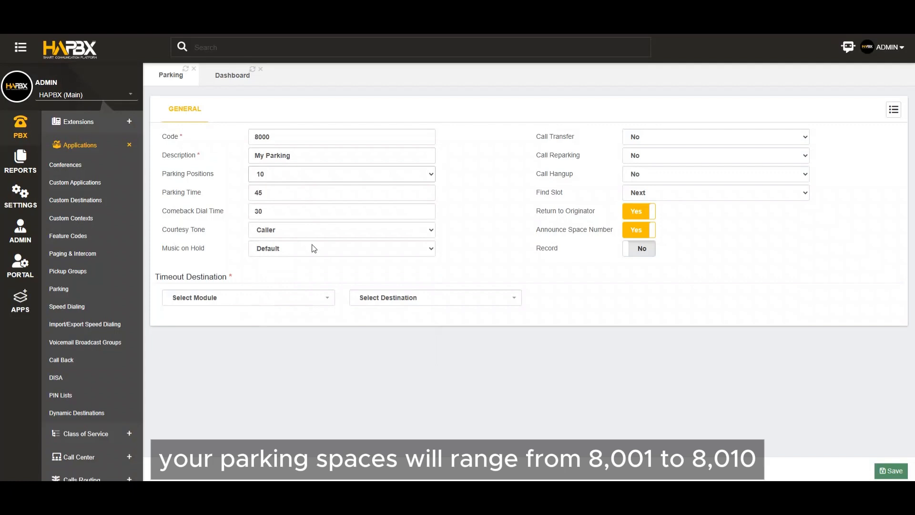
Set the timeout destination to Terminate Call with Hangup, then save the parking lot and apply the changes.
click(311, 299)
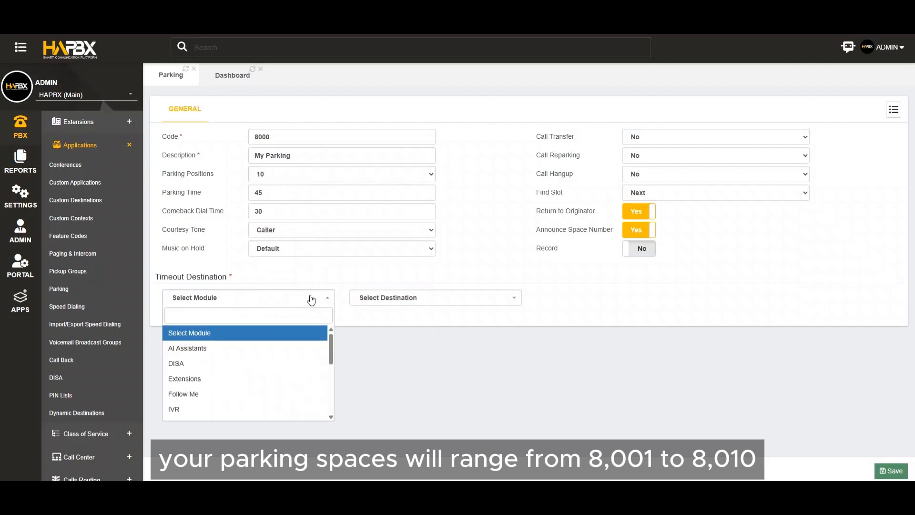
text(ter)
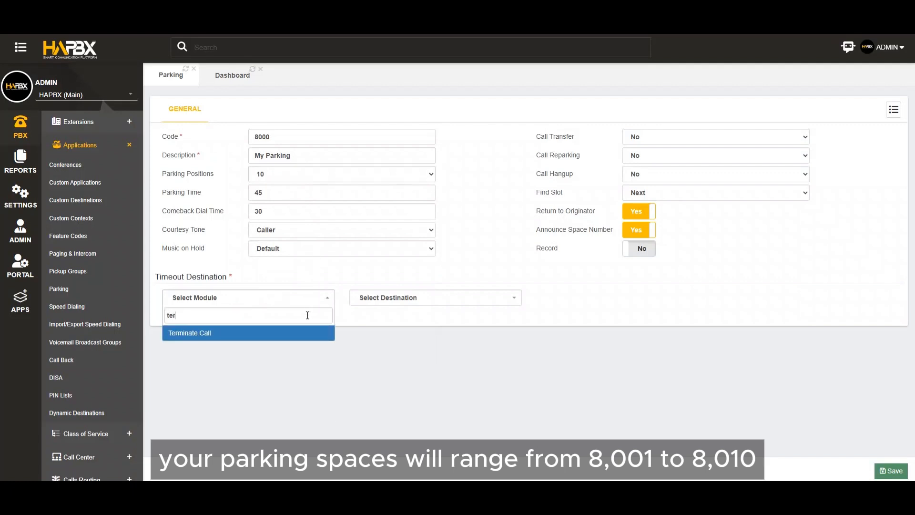
click(271, 336)
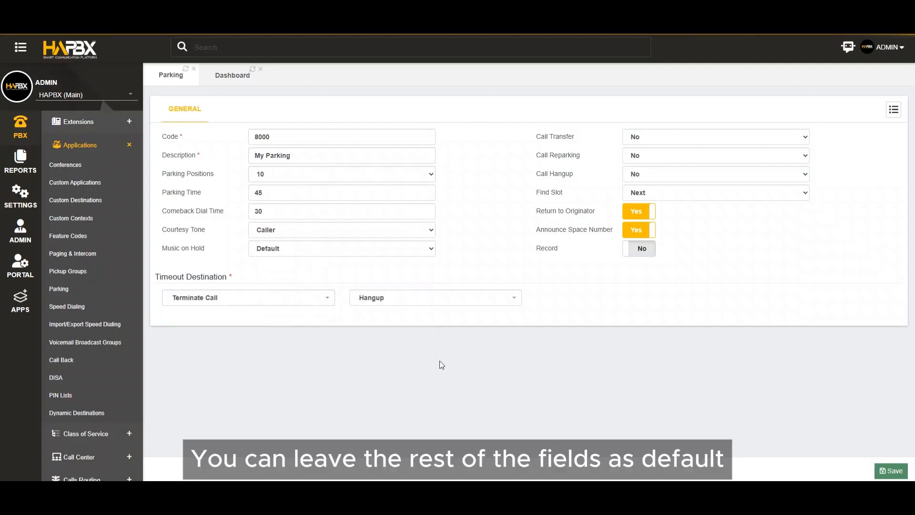
click(891, 470)
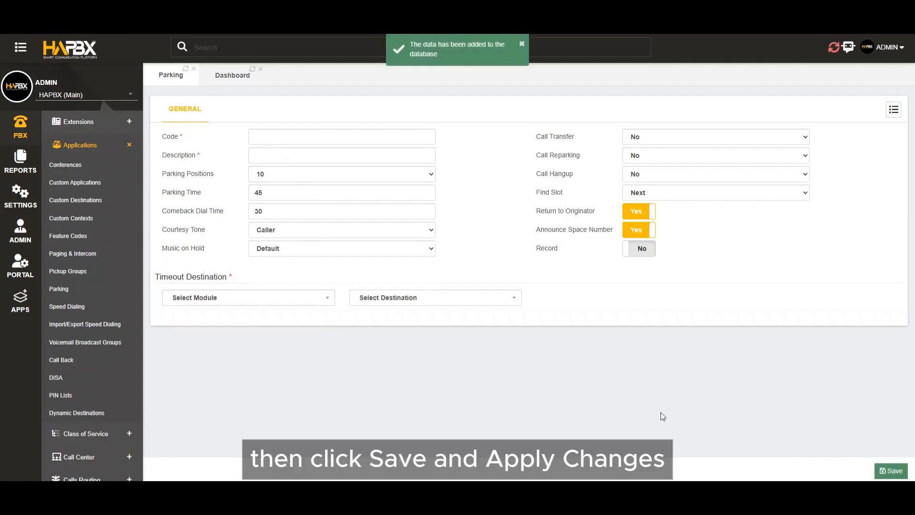
click(829, 48)
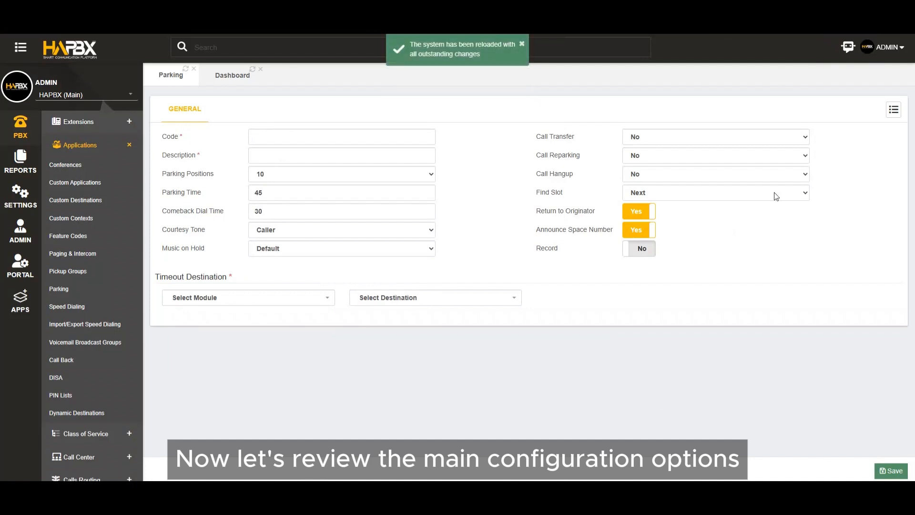
Open the saved My Parking lot and examine its Courtesy Tone and Music on Hold options.
click(894, 111)
click(883, 121)
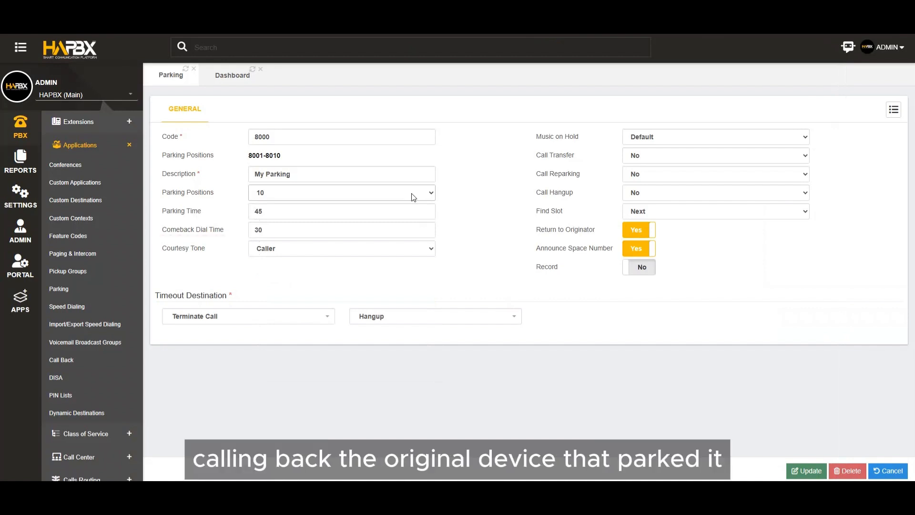
click(413, 255)
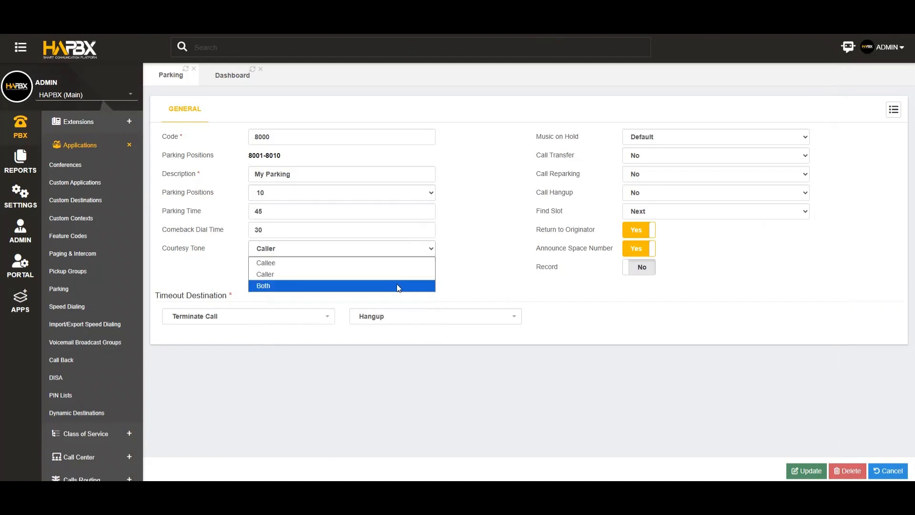
click(402, 248)
click(651, 136)
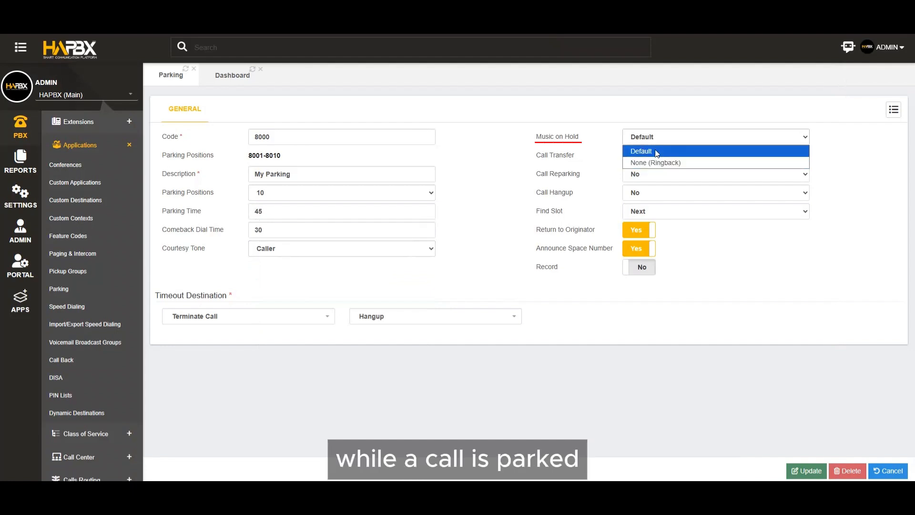
click(657, 150)
Examine the available options for Call Transfer, Call Reparking, Call Hangup and Find Slot.
click(660, 159)
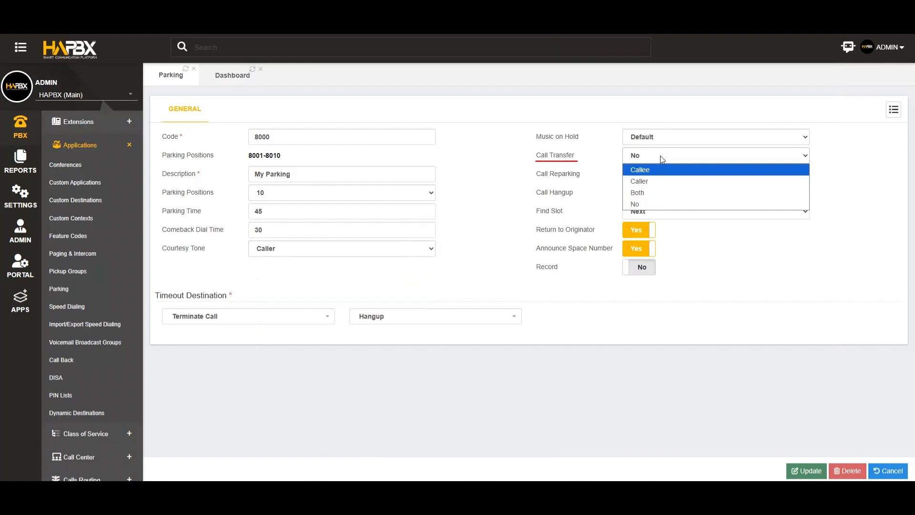
click(662, 156)
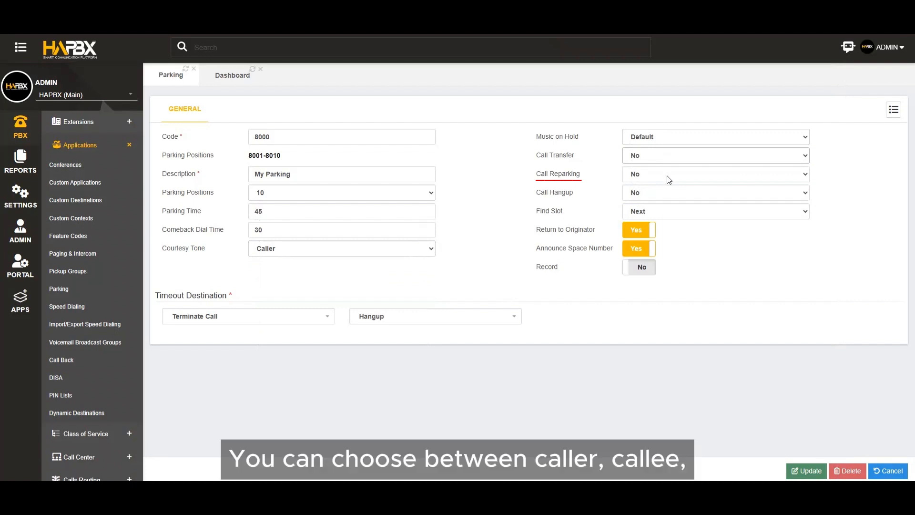
click(668, 176)
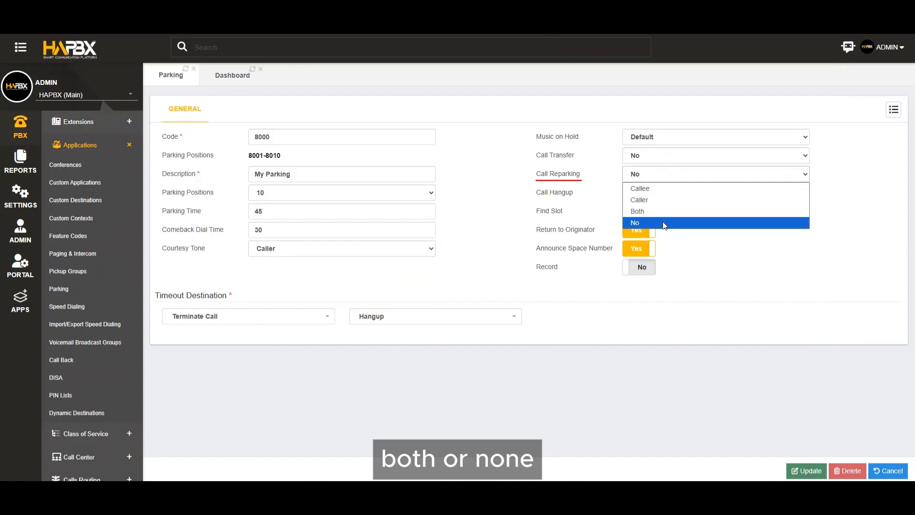
click(665, 176)
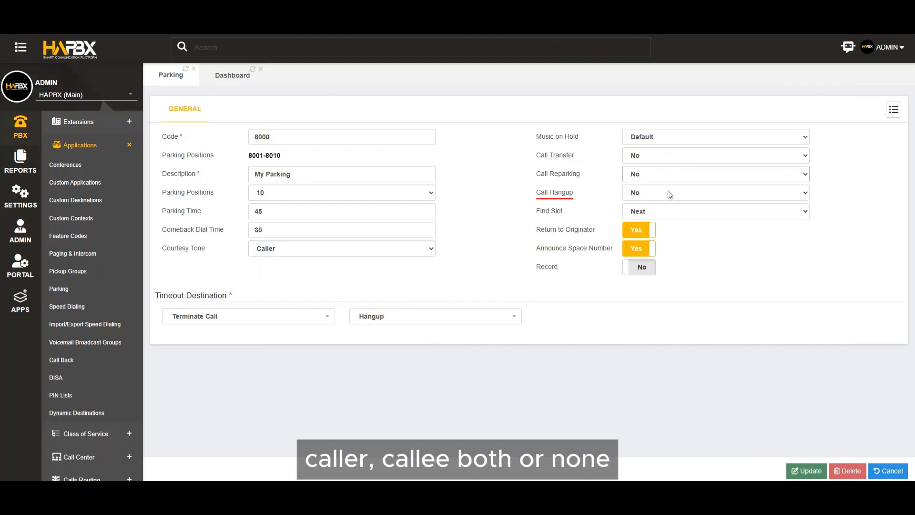
click(667, 193)
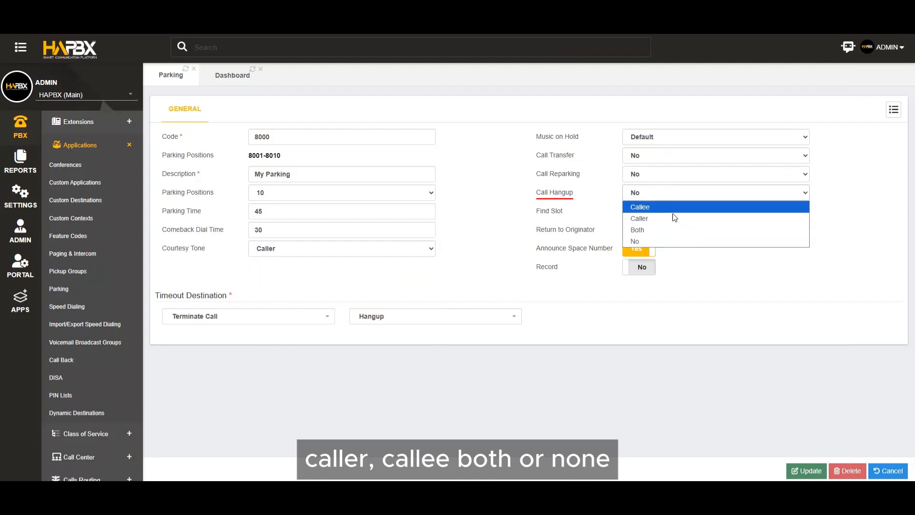
click(671, 193)
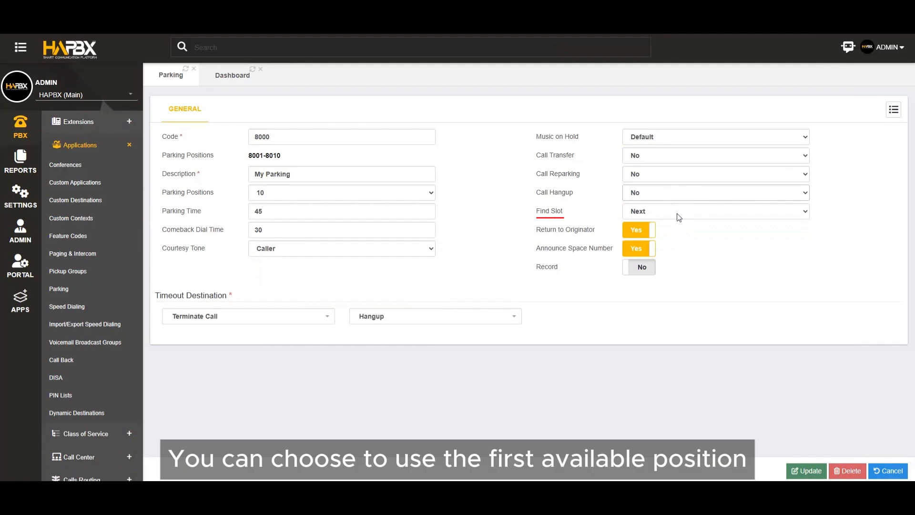
click(675, 211)
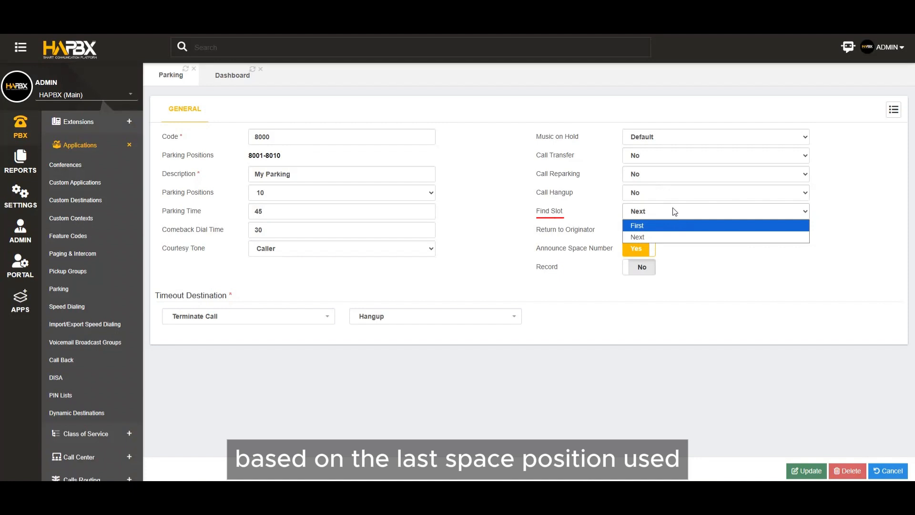
click(674, 211)
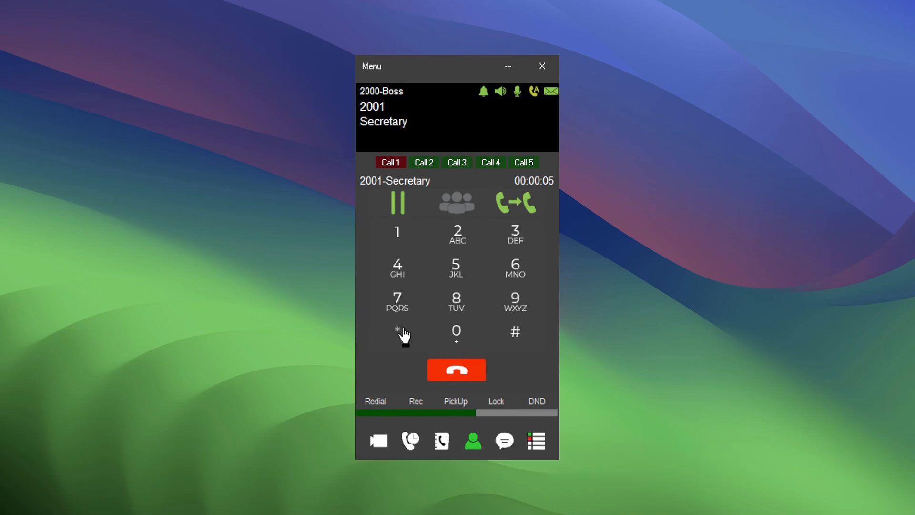
In the HAPBX softphone, park the active call with the Secretary using *4 and retrieve it by calling slot 701.
click(403, 335)
click(415, 265)
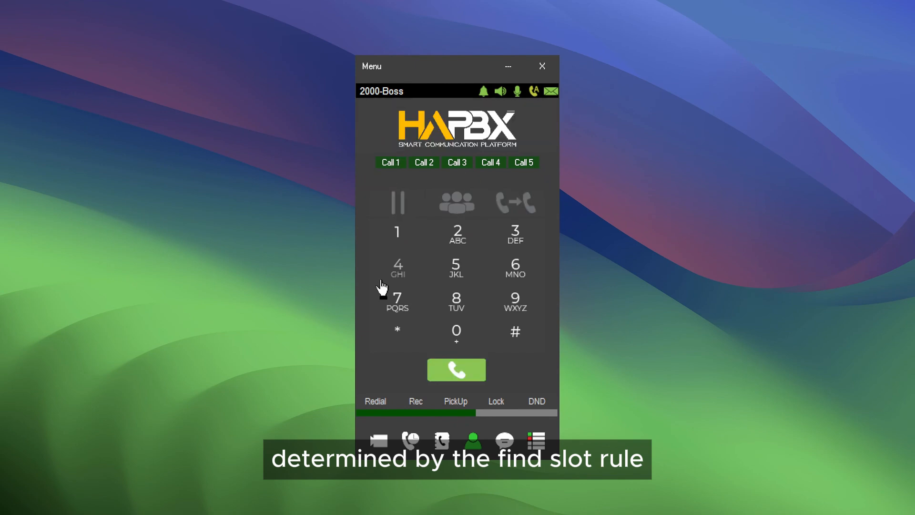
click(398, 310)
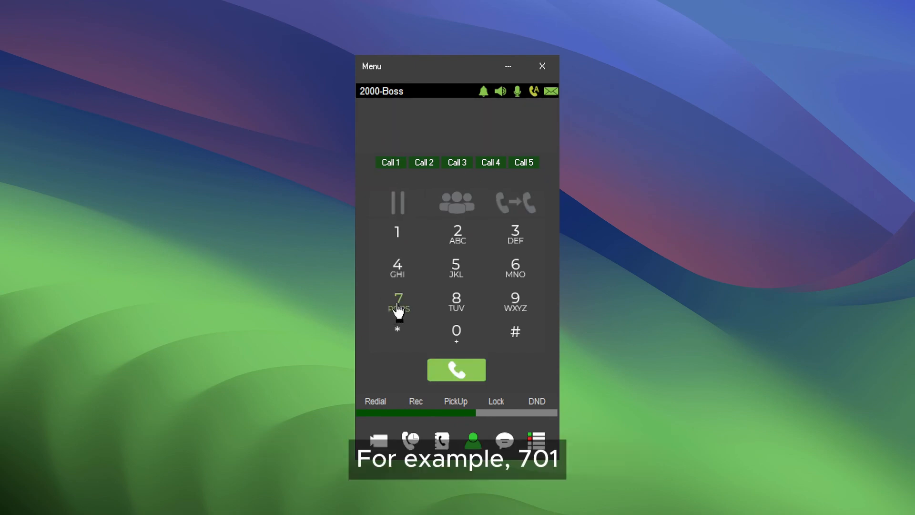
click(465, 346)
click(397, 233)
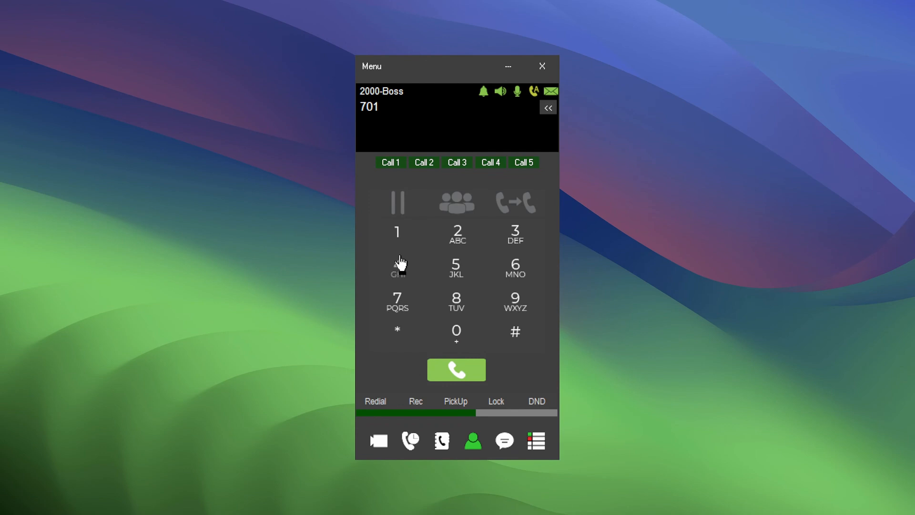
click(442, 374)
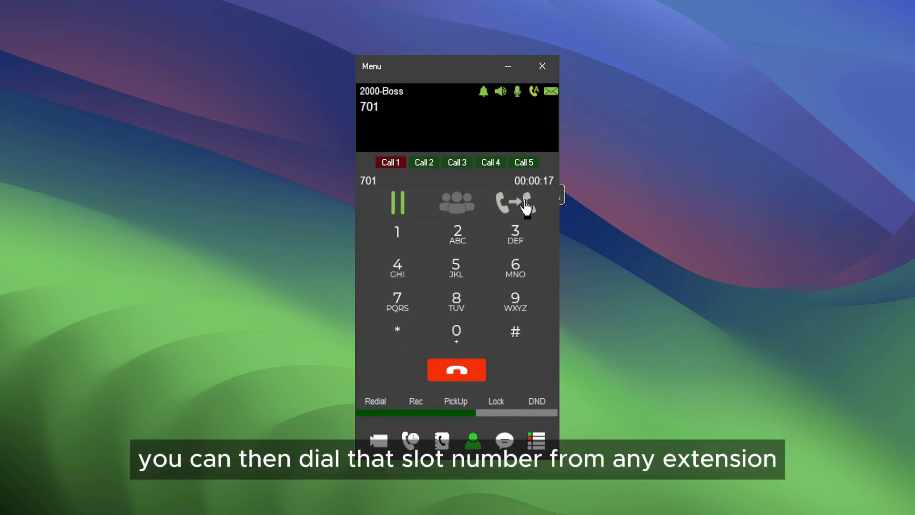
Blind transfer the retrieved call to parking slot 705.
click(523, 204)
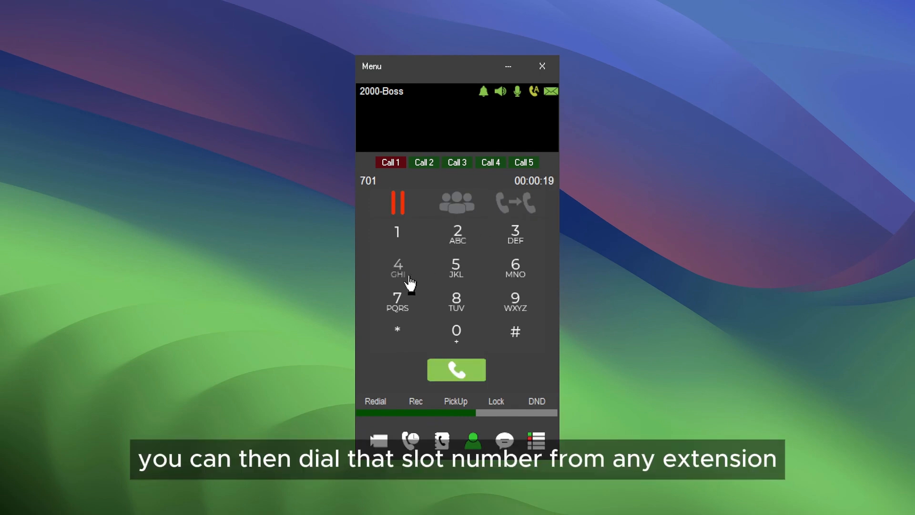
click(402, 309)
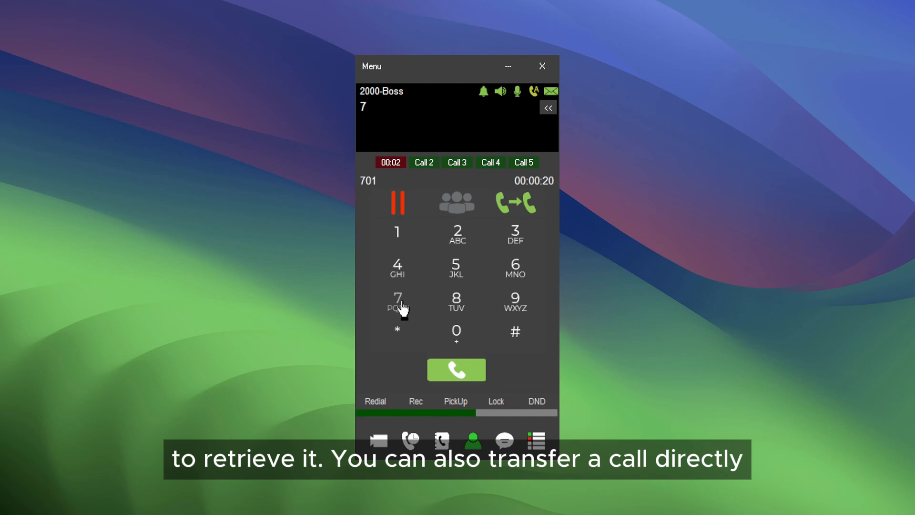
click(457, 336)
click(456, 279)
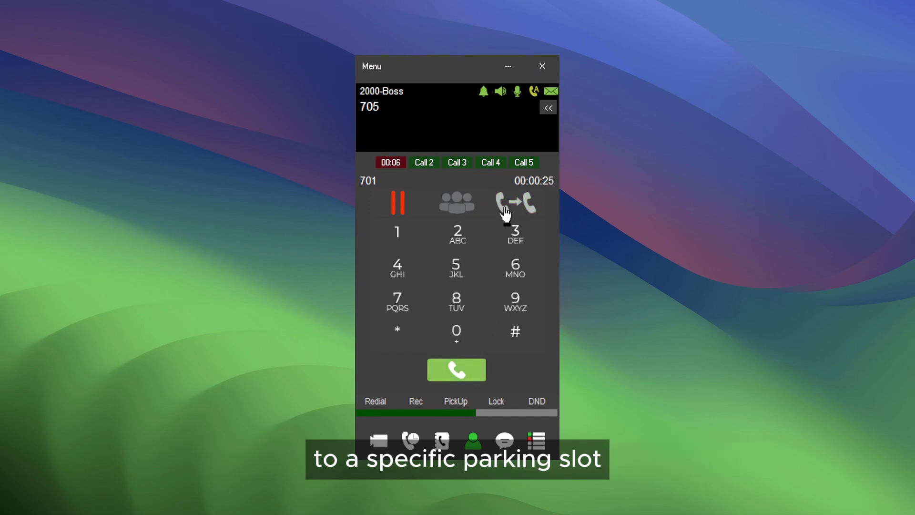
click(470, 377)
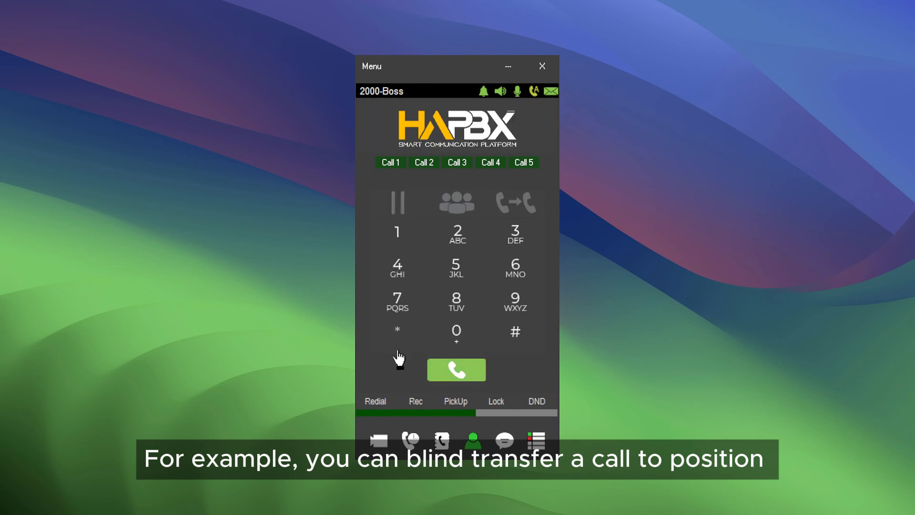
Call slot 705 to retrieve the parked call, and hang up at the end of the conversation.
click(399, 300)
click(452, 329)
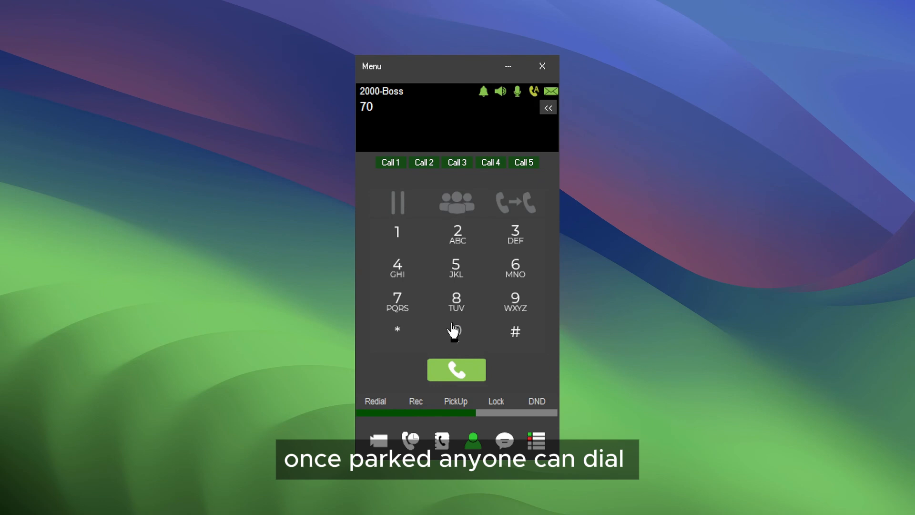
click(456, 267)
click(455, 371)
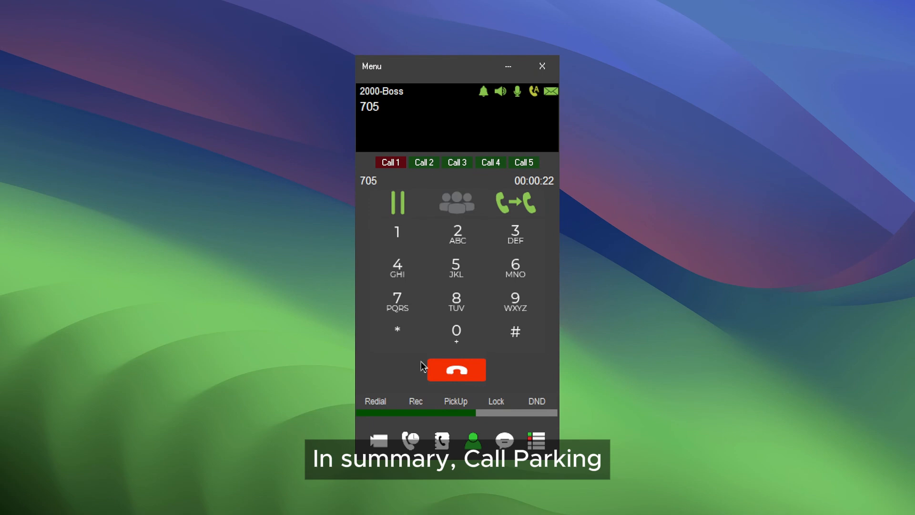
click(446, 376)
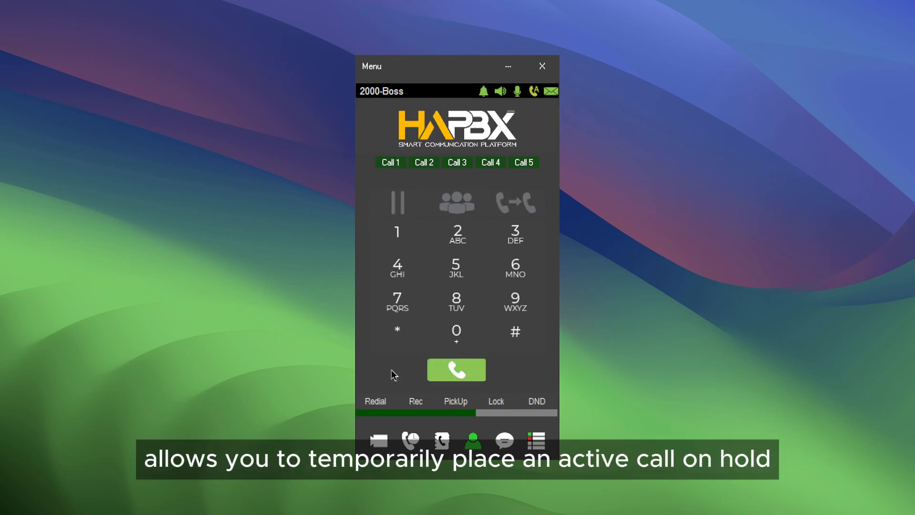